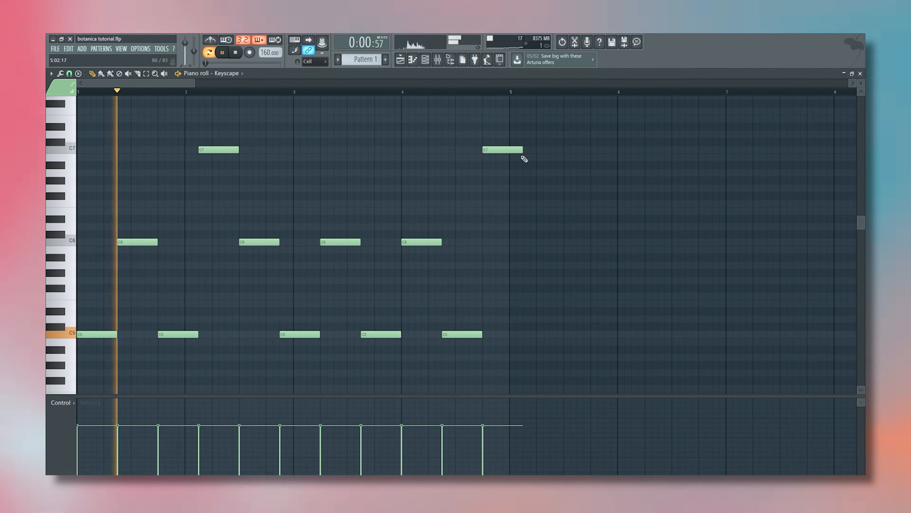
Undo the stray note and shorten the final C7 note so it ends at bar 5
left_click(525, 150)
key("ctrl+z")
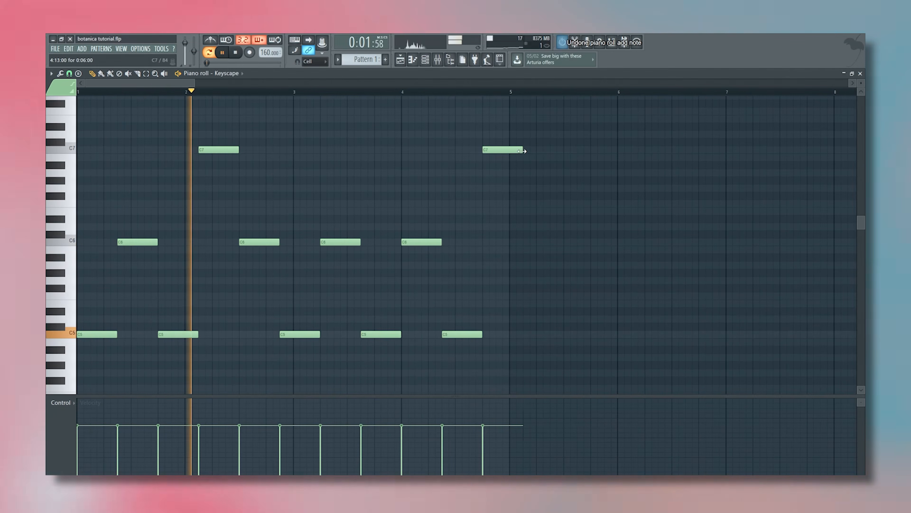
left_click_drag(522, 151, 509, 150)
Select all the notes and duplicate the four-bar pattern to fill 16 bars
scroll(329, 193, "down", 2, "ctrl")
key("ctrl+a")
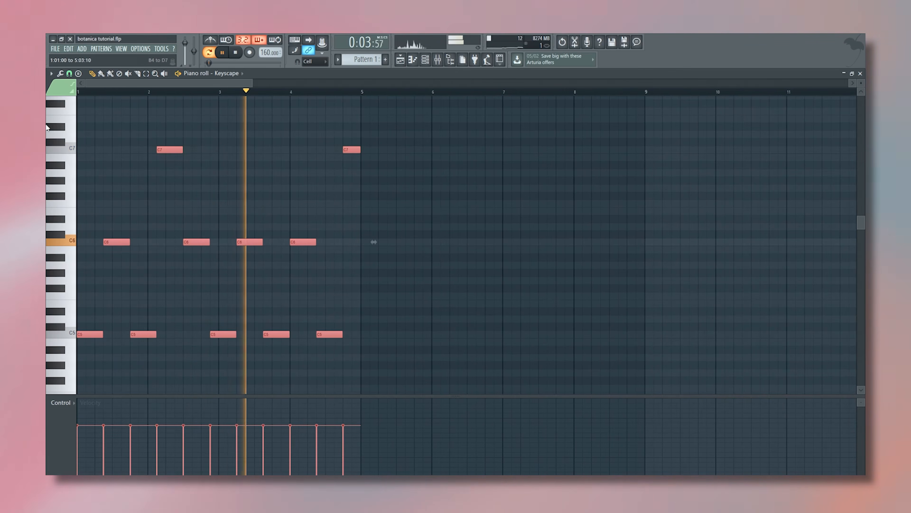
key("ctrl+b")
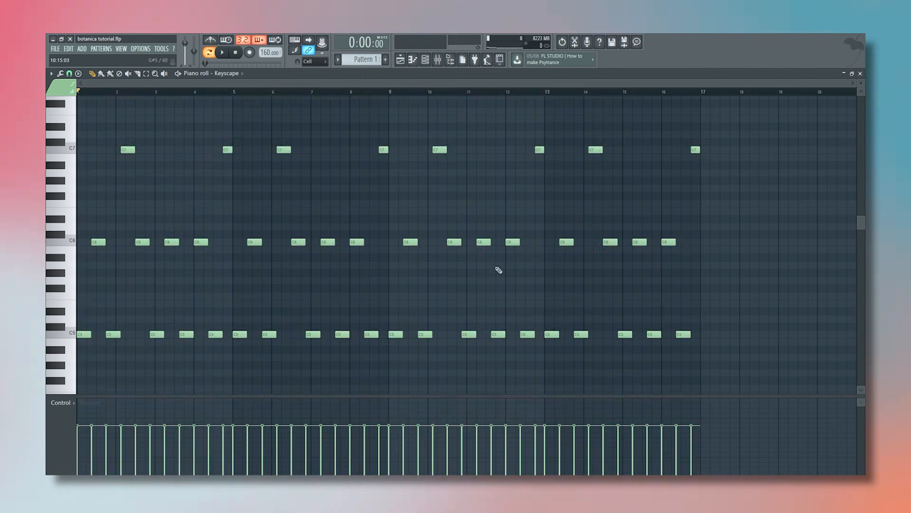
Lengthen all the notes together so each one runs into the next note of the same pitch
key("ctrl+a")
left_click_drag(711, 240, 841, 247)
left_click(369, 92, "ctrl")
scroll(480, 201, "up", 5)
left_click(137, 74)
scroll(463, 150, "up", 1)
left_click_drag(495, 139, 494, 362)
scroll(466, 252, "down", 5)
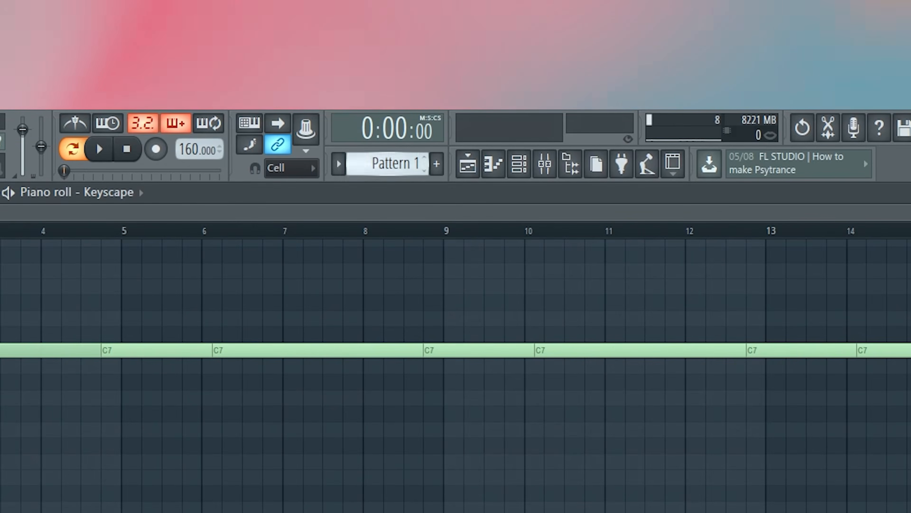
Quick render Pattern 1 as an audio clip and open the resulting clip's sample for editing in Edison
right_click(395, 165)
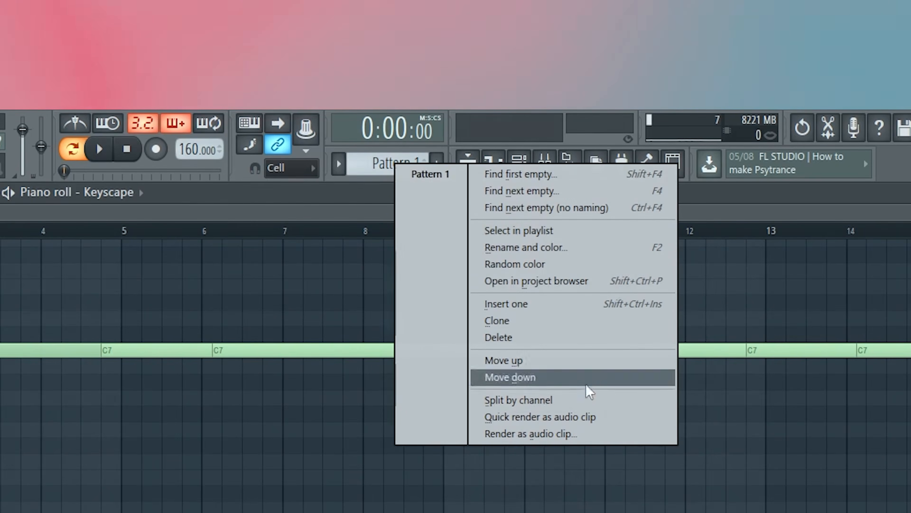
left_click(578, 421)
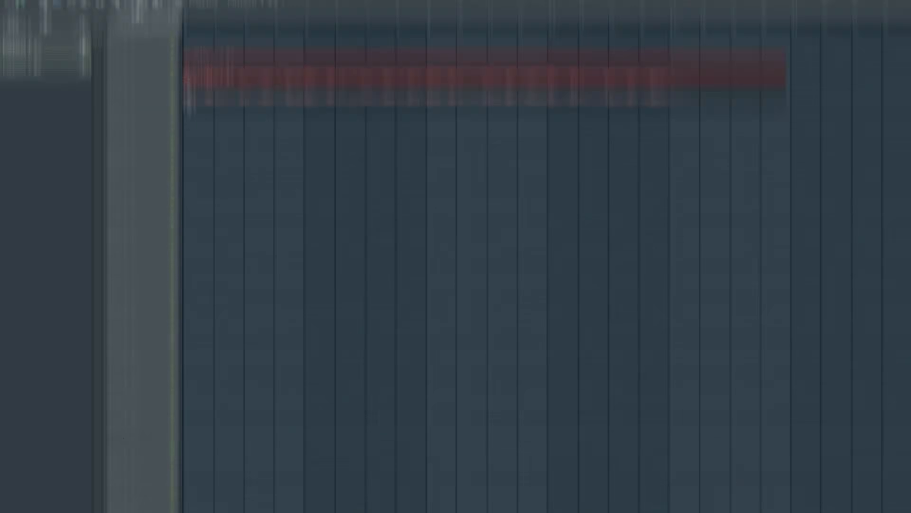
right_click(194, 149)
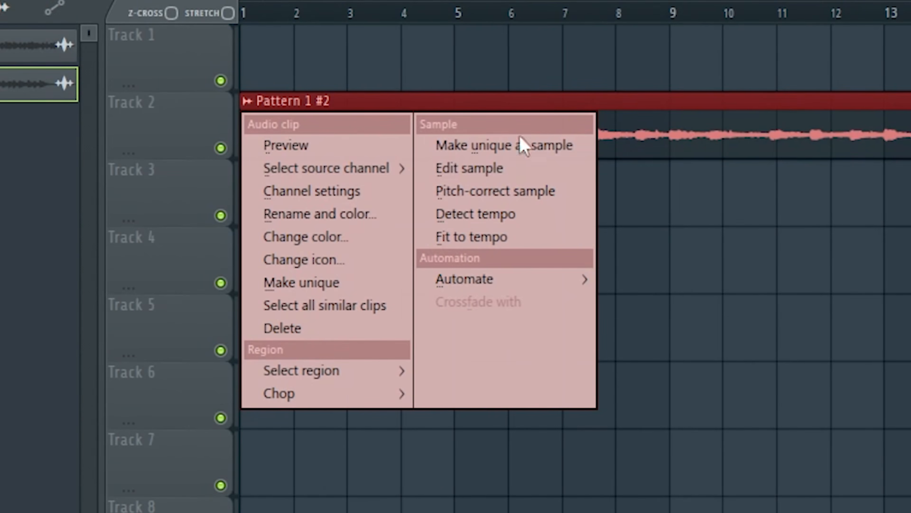
left_click(466, 168)
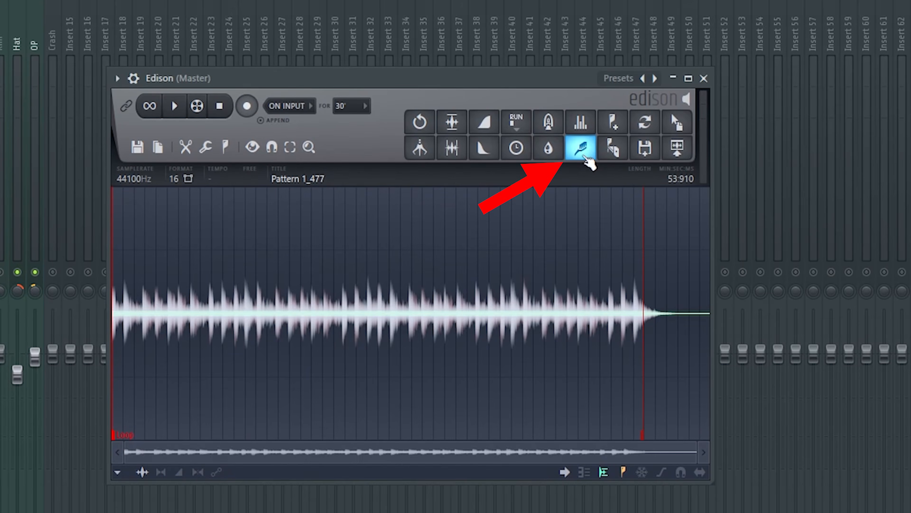
Acquire a noise profile from the whole sample and apply the denoise clean-up to it
left_click(585, 157)
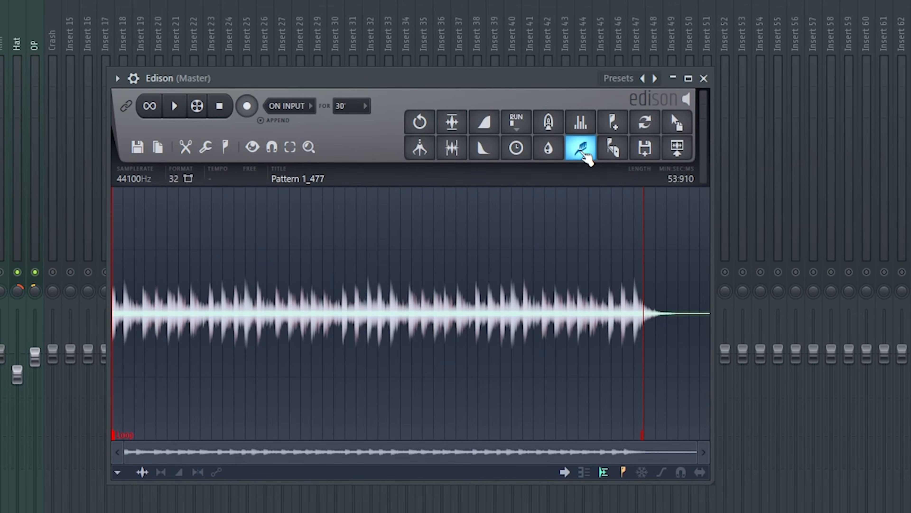
left_click(585, 158)
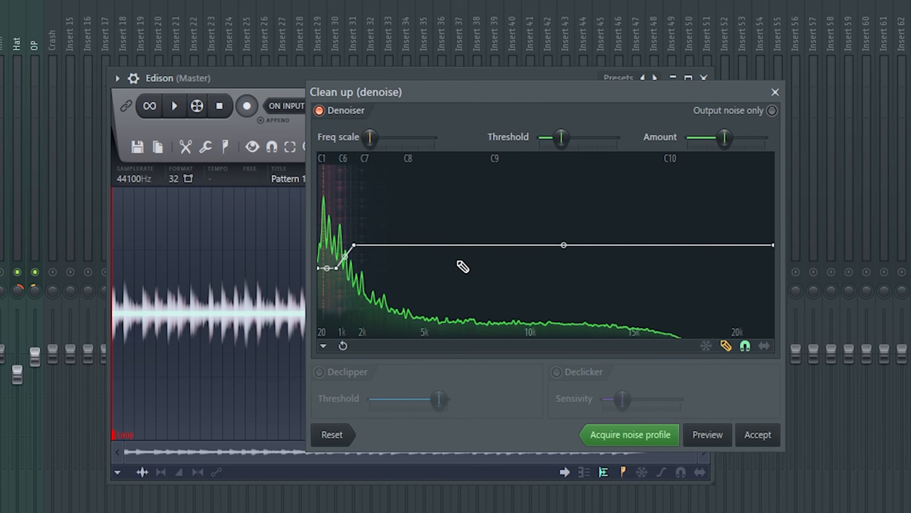
left_click(758, 435)
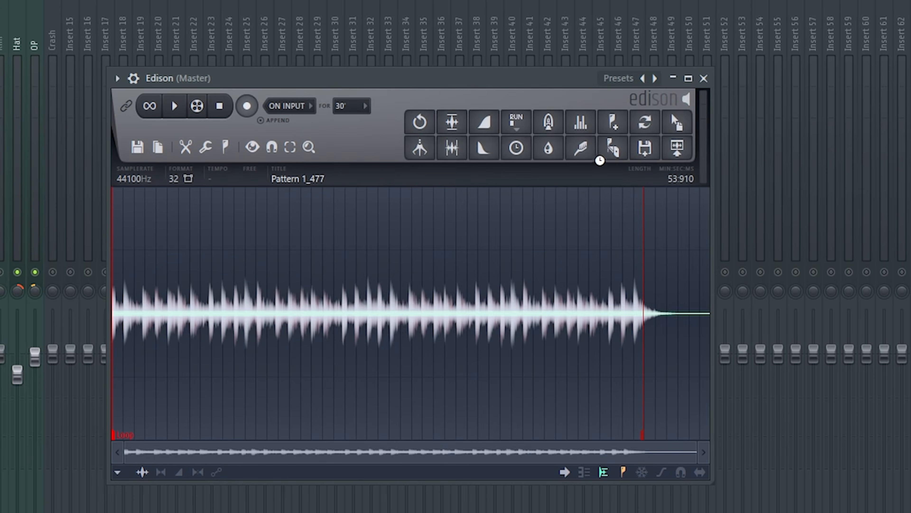
left_click(584, 153)
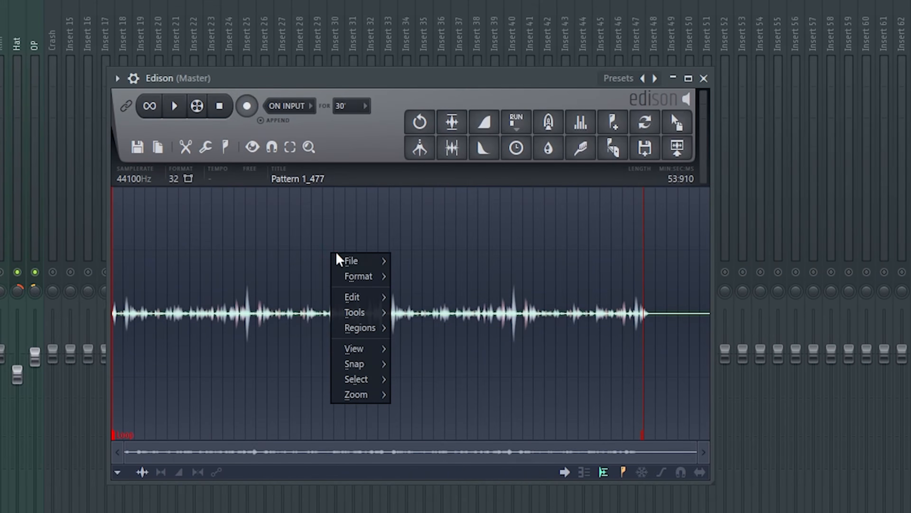
Normalize the denoised sample and play it back
mouse_move(373, 313)
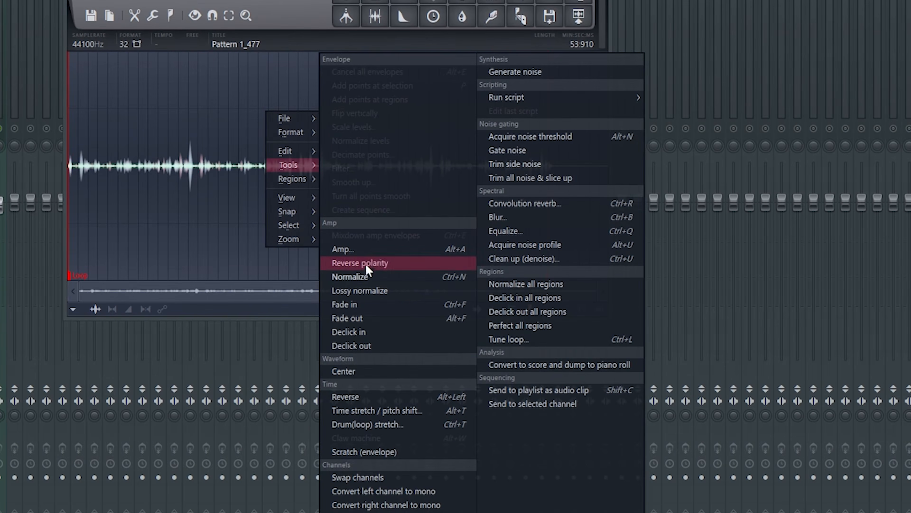
left_click(363, 279)
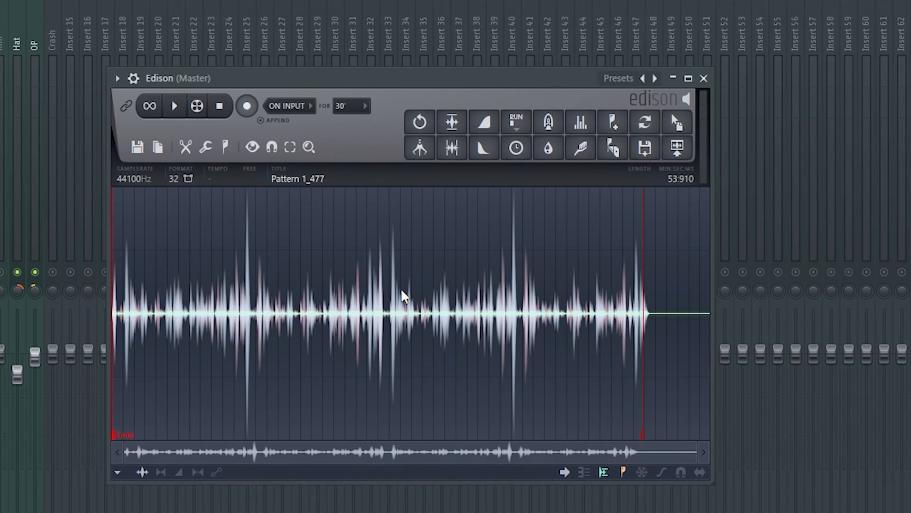
left_click(181, 106)
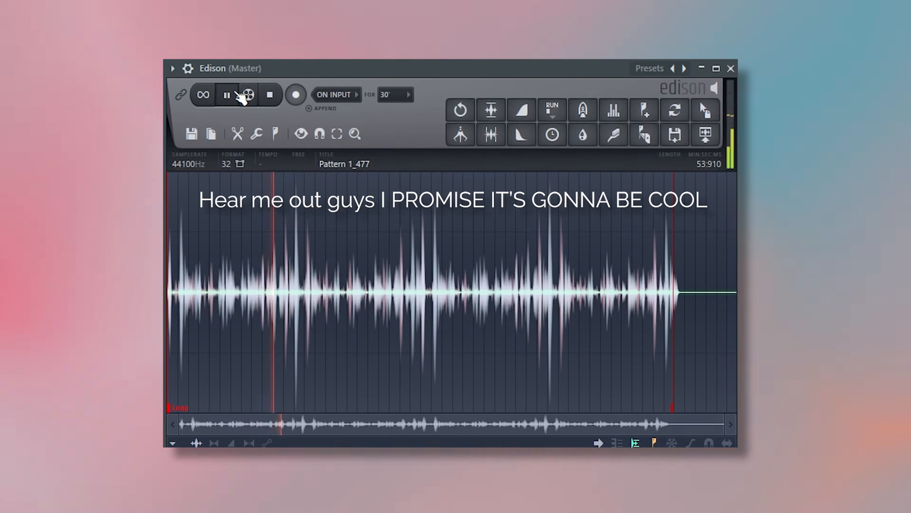
Trim the side noise from the processed sample
right_click(445, 271)
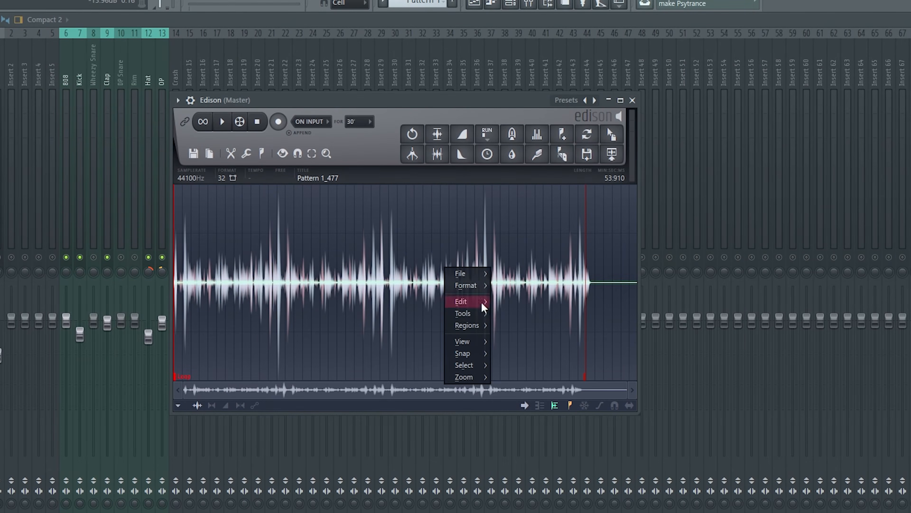
mouse_move(478, 318)
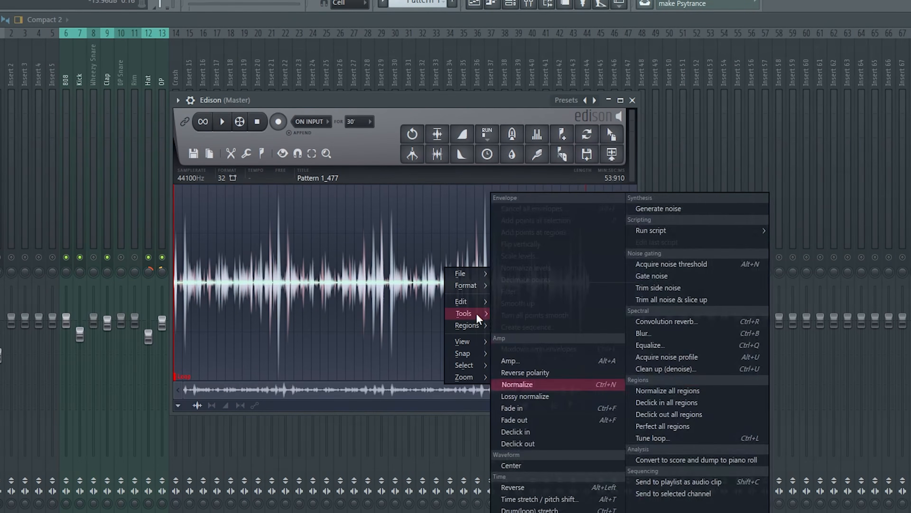
left_click(675, 288)
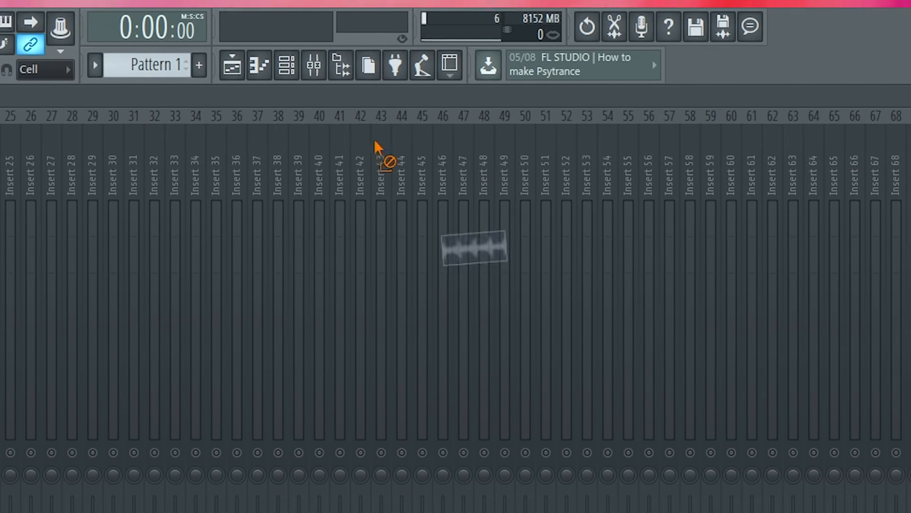
Place the trimmed sample in the playlist and load it into Vital's sample oscillator
left_click_drag(376, 146, 144, 510)
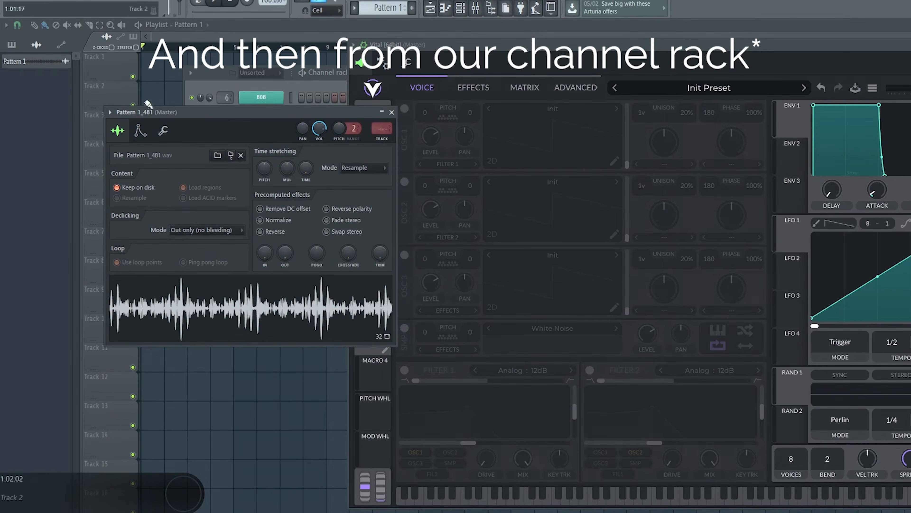
left_click_drag(404, 337, 545, 348)
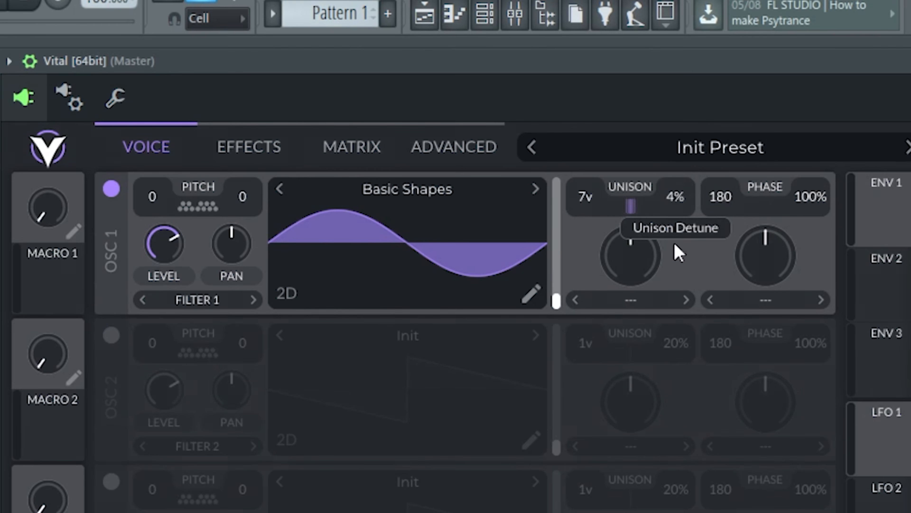
Set oscillator 1's unison detune to 7% and lengthen the attack of envelope 1
left_click_drag(674, 222, 674, 228)
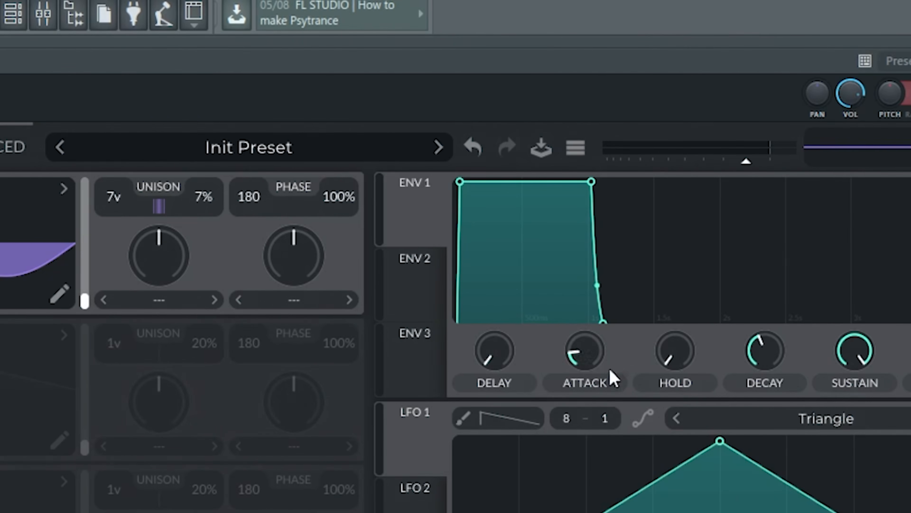
left_click_drag(584, 365, 594, 343)
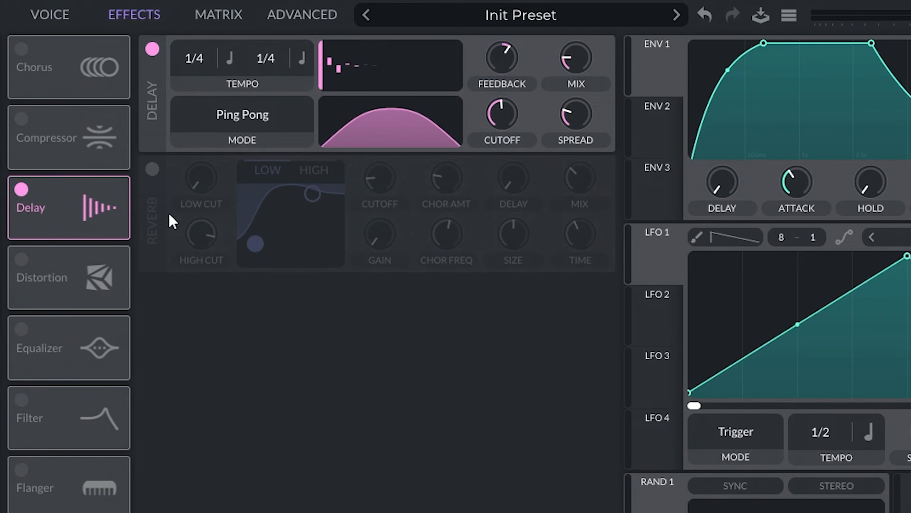
Turn on the reverb effect alongside the ping pong delay
left_click(153, 169)
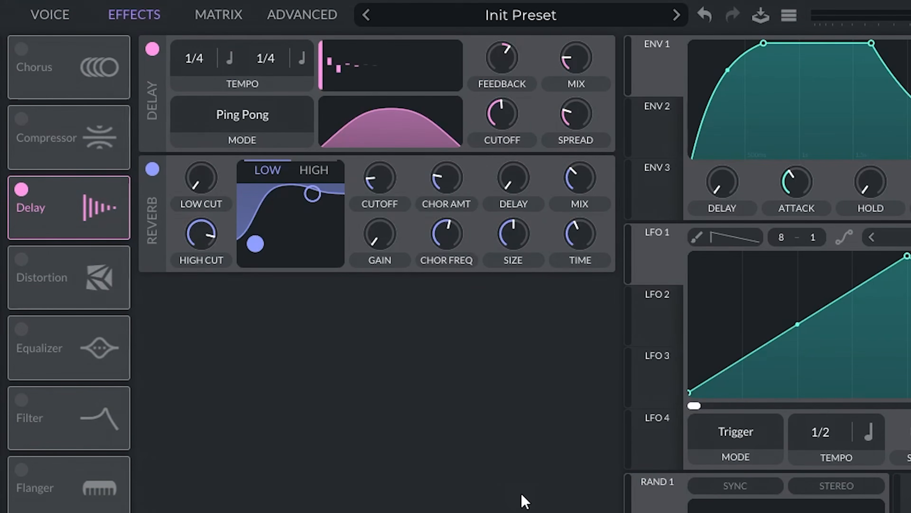